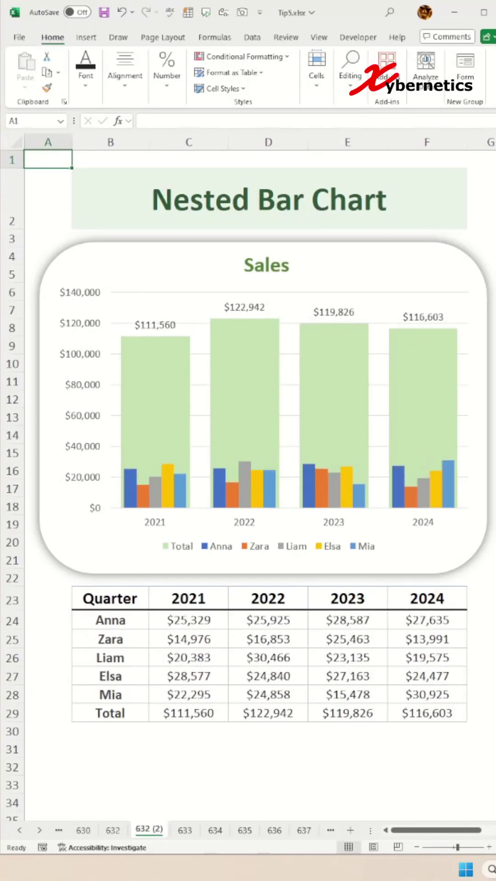
Recalculate the RANDBETWEEN formulas twice to generate new random sales figures
key("F9")
key("F9")
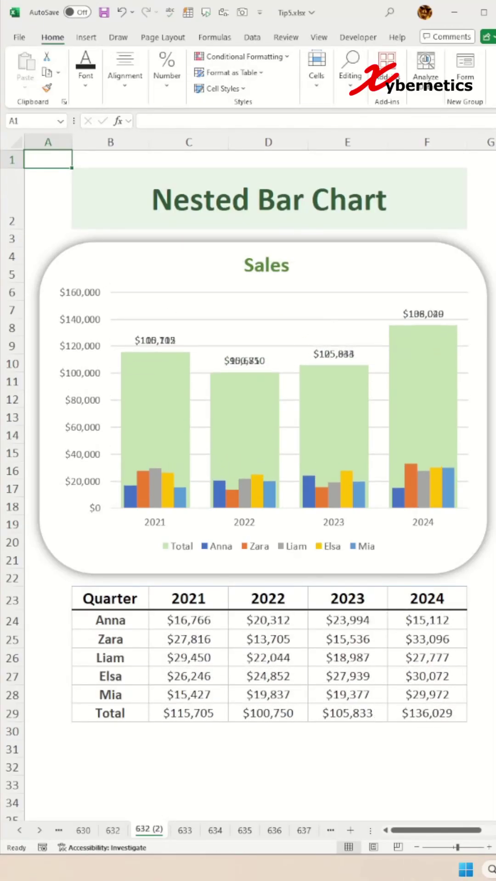
key("F9")
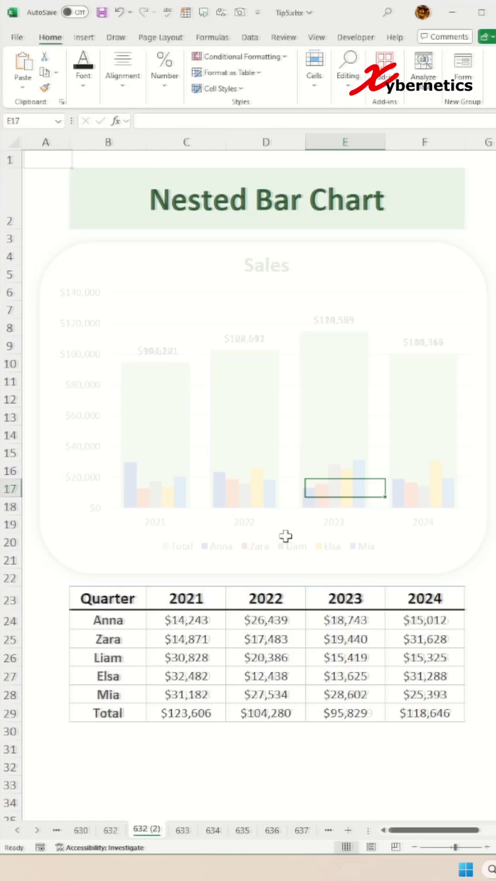
Insert a default clustered column chart of the whole sales table and fit it above the table
left_click(267, 658)
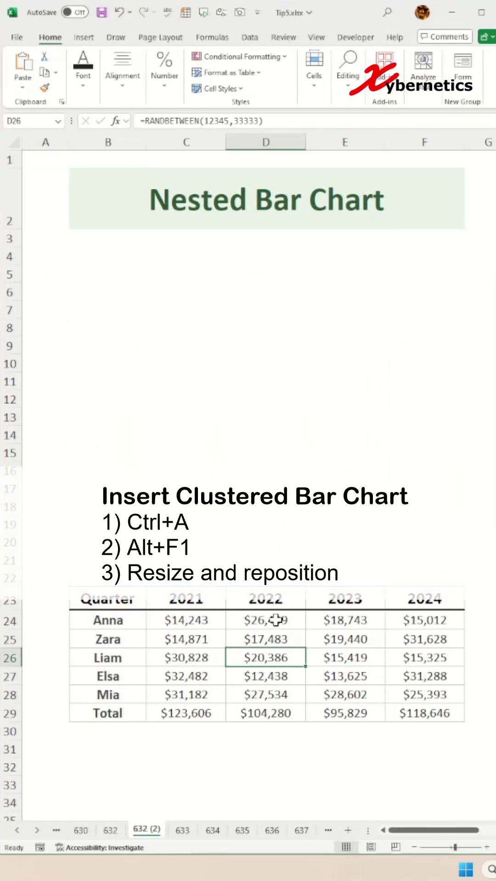
key("ctrl+a")
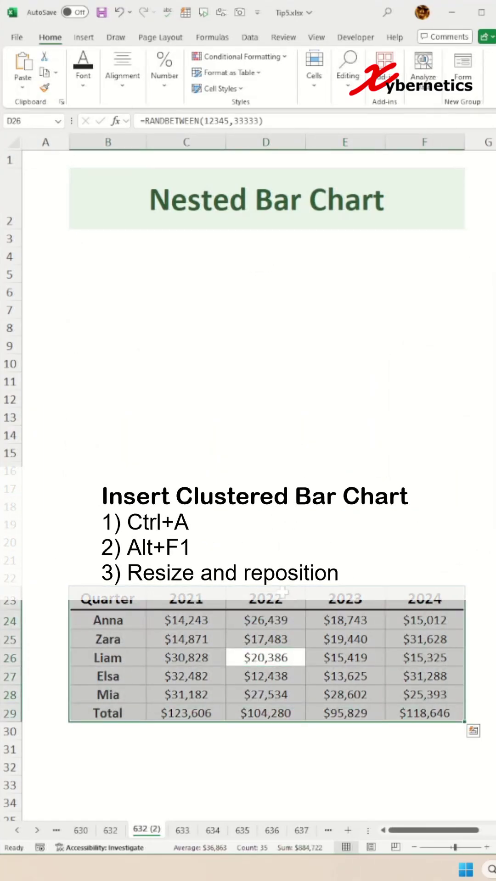
key("alt+F1")
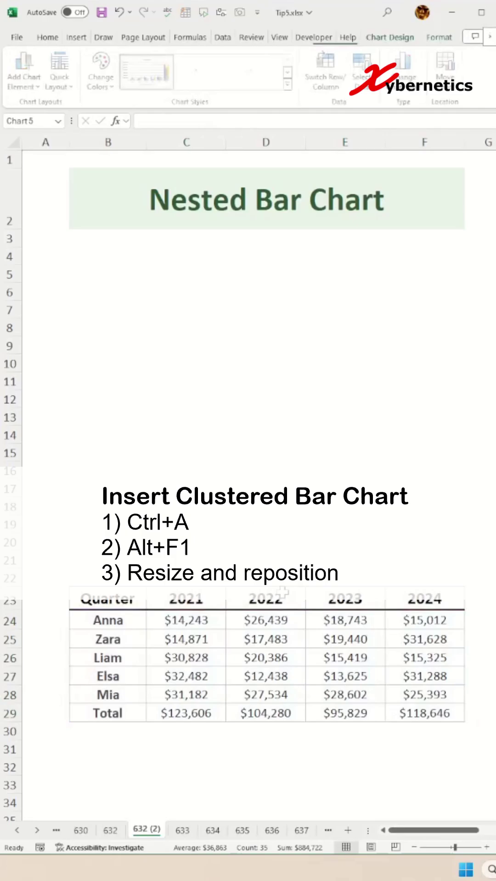
mouse_move(365, 366)
left_mouse_down()
mouse_move(351, 260)
mouse_move(360, 251)
left_mouse_up()
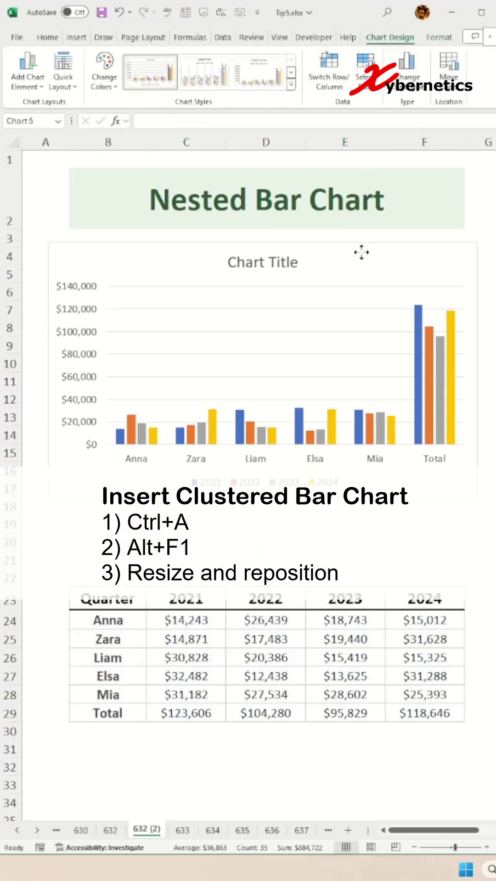
left_click_drag(264, 500, 263, 575)
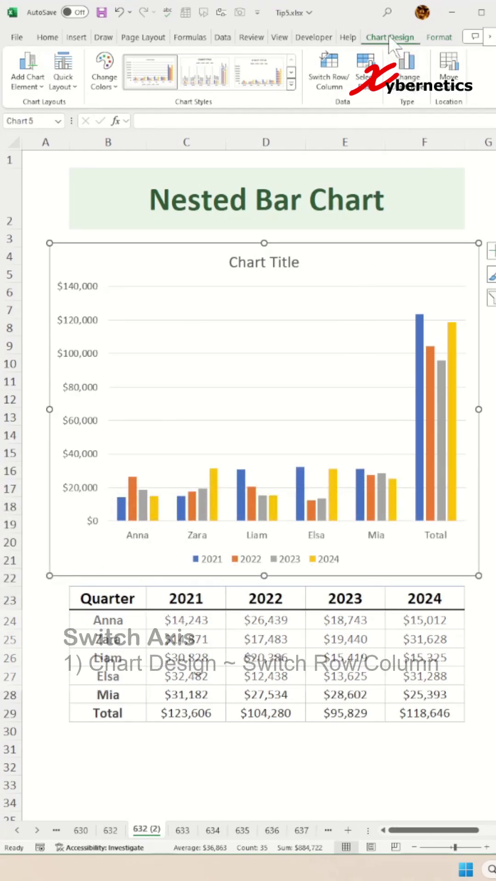
Switch Row/Column so the chart groups by year with people and Total as series
left_click(333, 79)
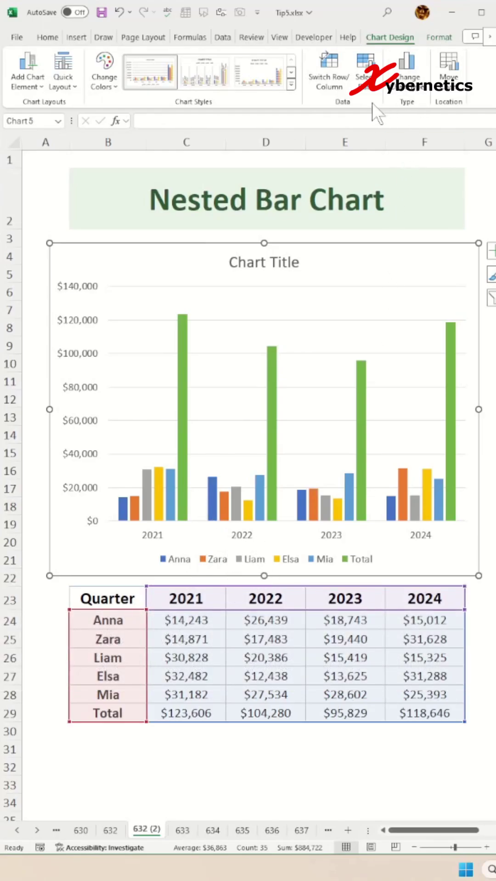
Make the chart a Combo with Elsa, Mia and Total drawn as clustered columns
left_click(415, 94)
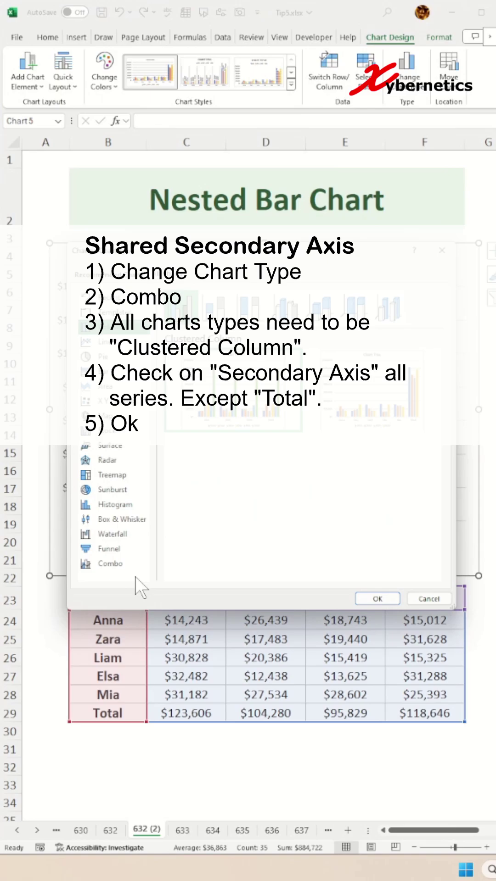
left_click(115, 565)
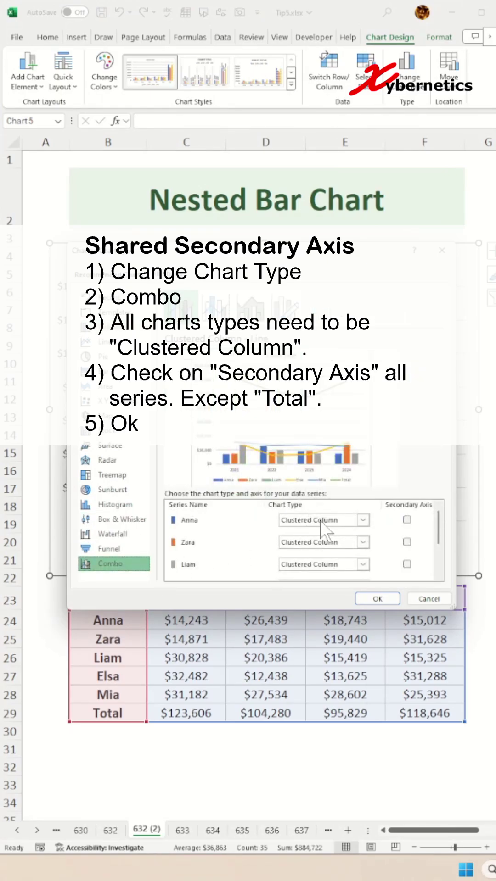
scroll(325, 534, "down", 1)
scroll(326, 534, "down", 1)
left_click(357, 530)
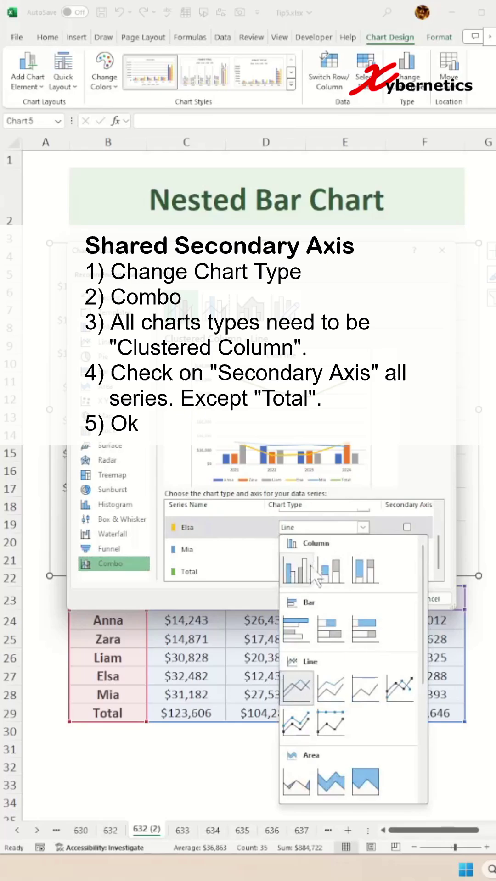
left_click(311, 568)
left_click(304, 590)
left_click(321, 572)
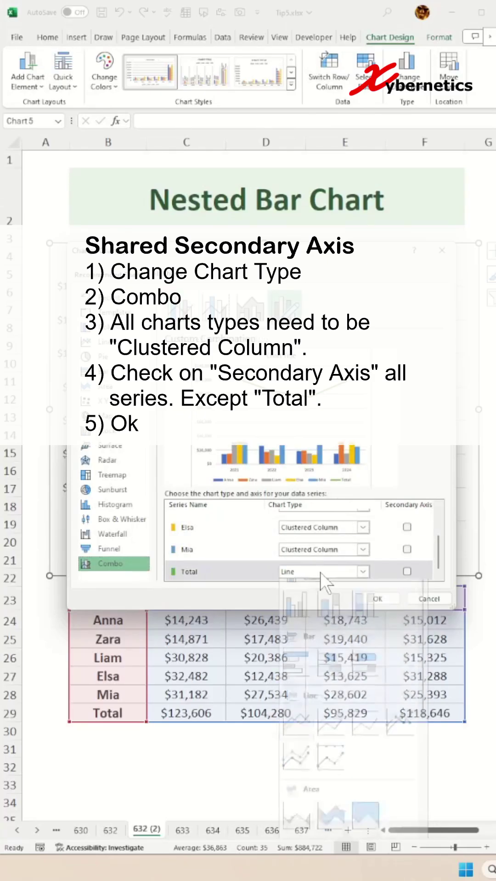
left_click(303, 613)
scroll(441, 558, "up", 1)
scroll(441, 559, "up", 2)
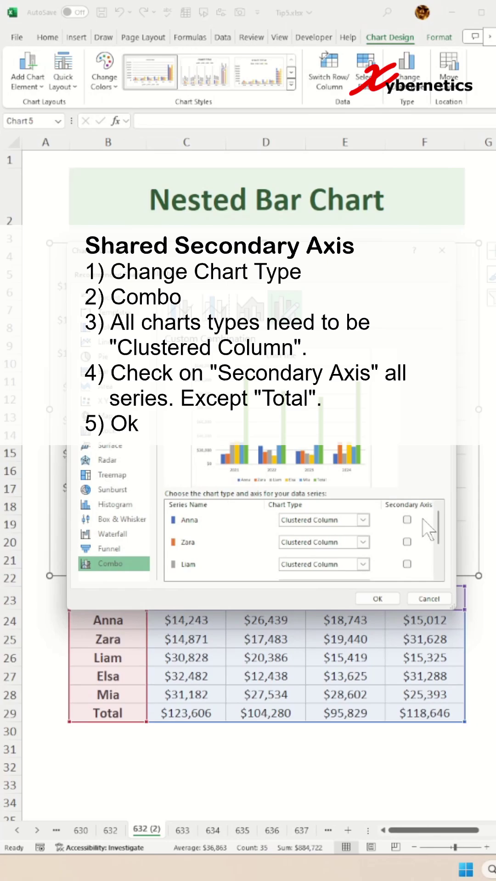
Plot Anna, Zara, Liam, Elsa and Mia on the secondary axis, leaving Total on the primary
left_click(407, 520)
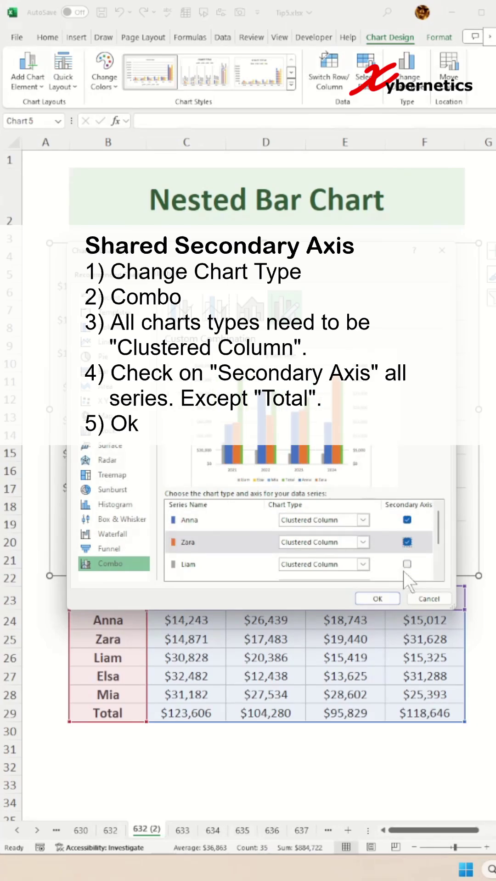
left_click(407, 565)
scroll(441, 542, "down", 1)
scroll(441, 543, "down", 2)
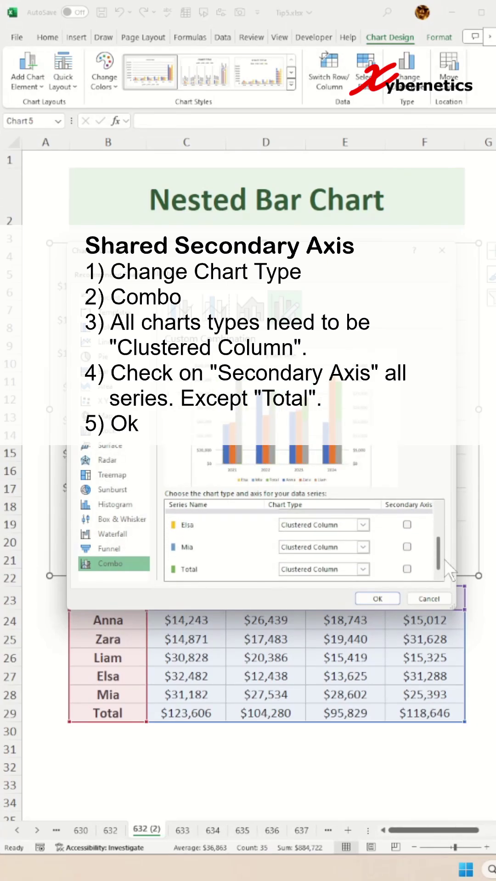
left_click(406, 525)
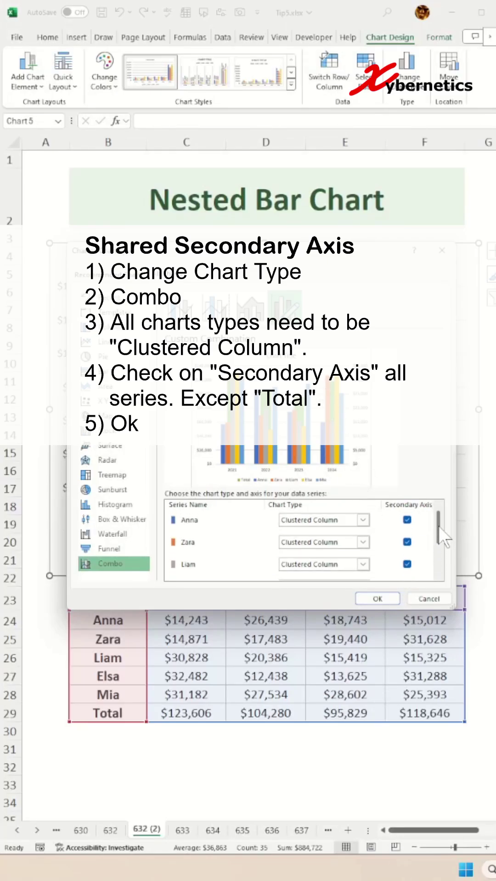
left_click(378, 598)
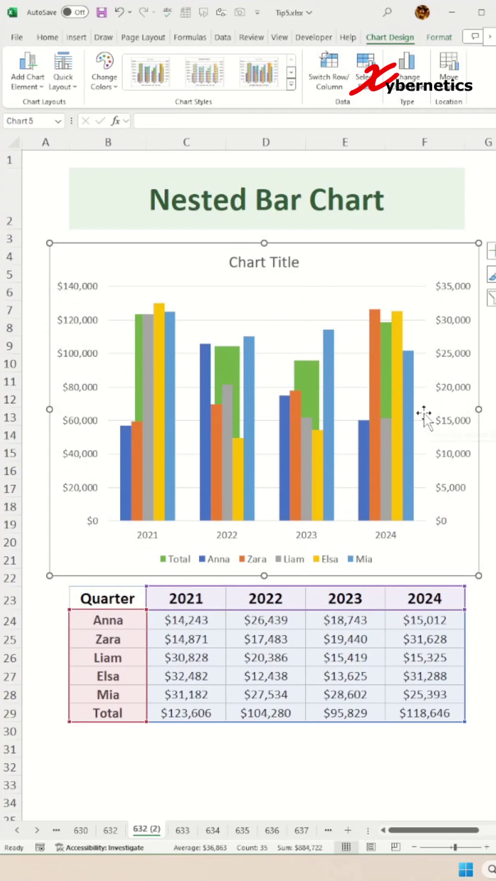
Set the secondary value axis maximum to 140000 to match the primary axis
left_click(457, 354)
right_click(451, 331)
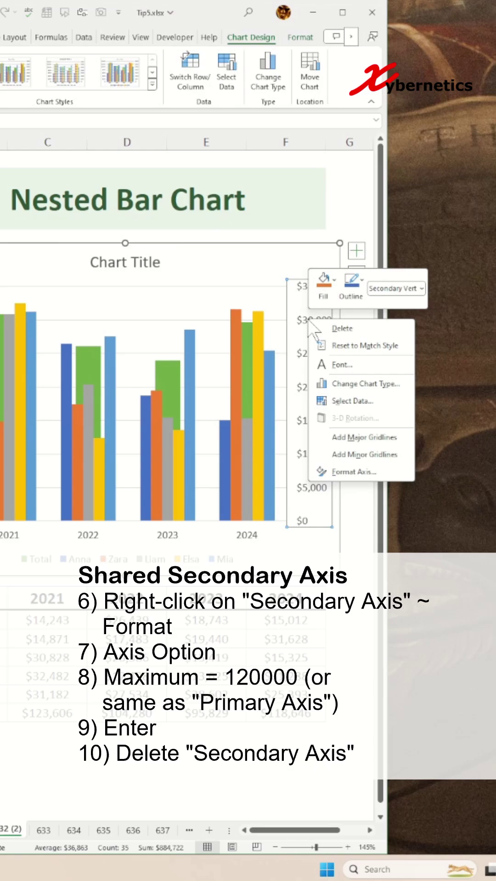
left_click(340, 472)
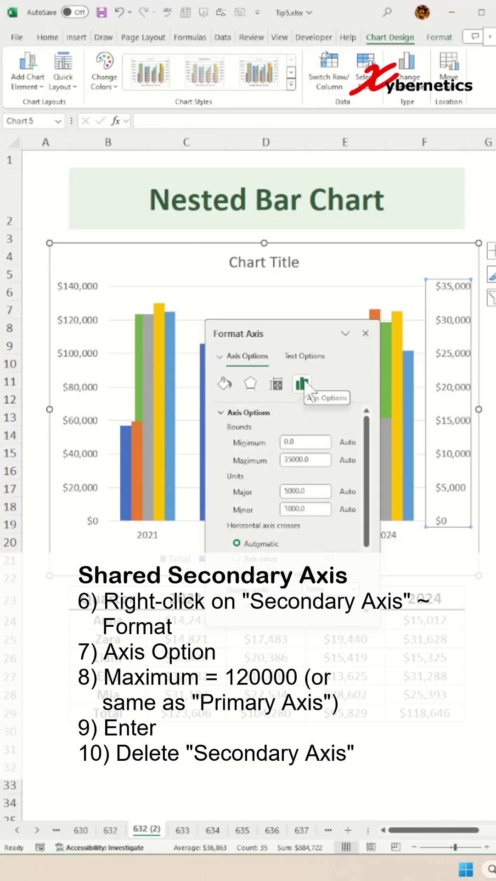
left_click(301, 384)
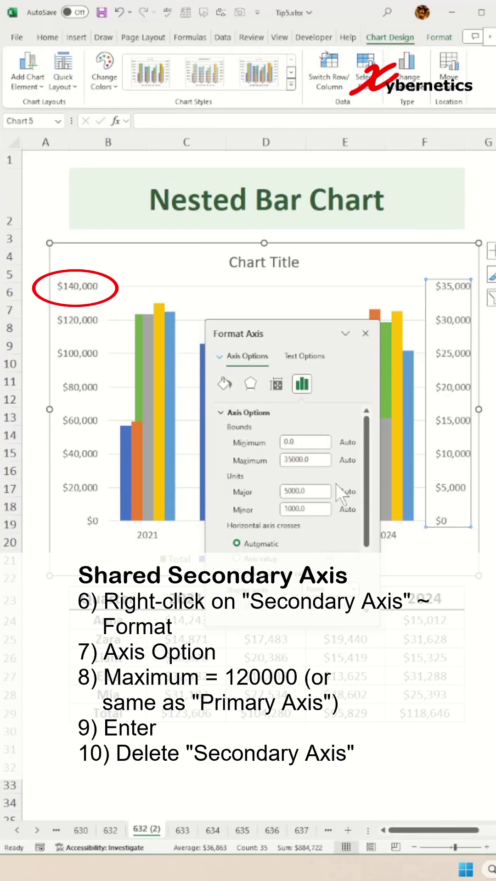
left_click(295, 460)
key("BackSpace")
key("BackSpace")
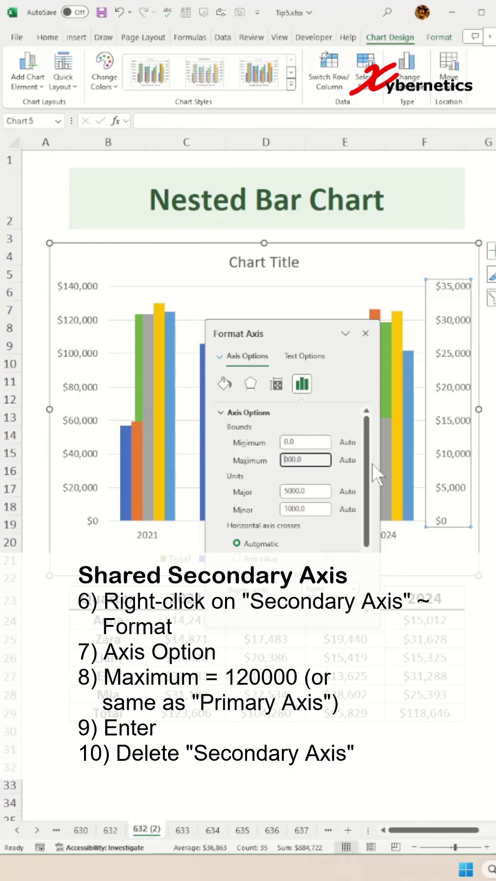
type("1")
type("40")
key("Return")
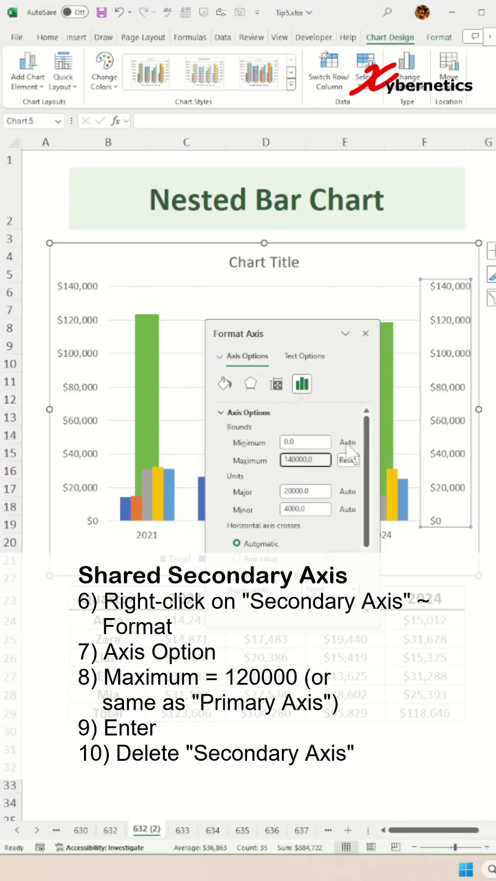
Delete the secondary vertical axis so the chart shows one $0–$140,000 axis
left_click_drag(306, 335, 482, 394)
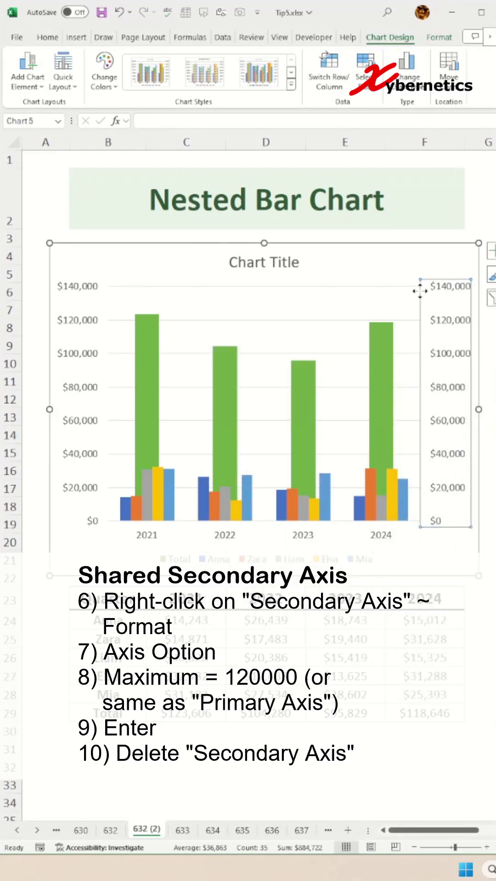
key("Delete")
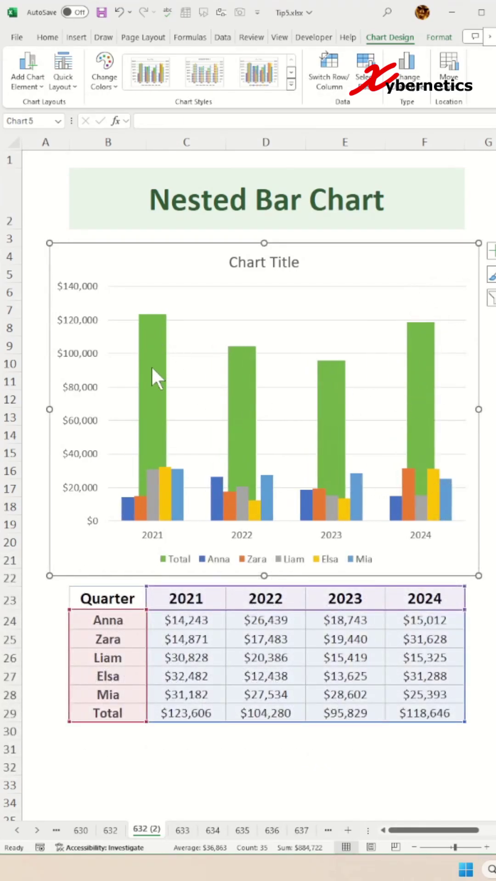
Set the Total series gap width to 30% so its columns enclose each year's bars
right_click(242, 368)
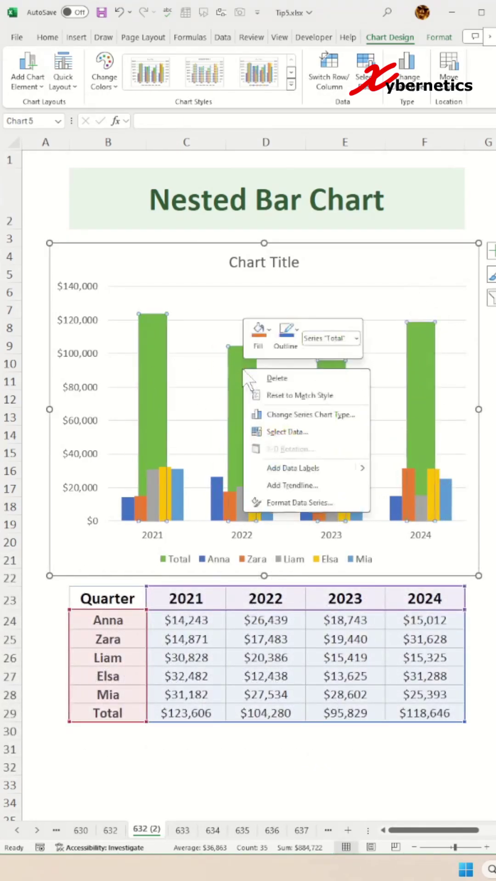
left_click(299, 503)
left_click_drag(414, 354, 363, 346)
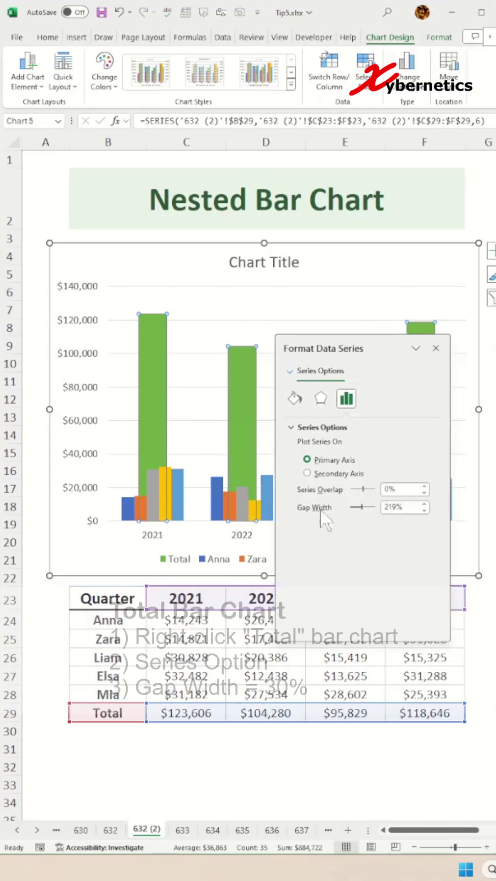
double_click(397, 508)
type("30")
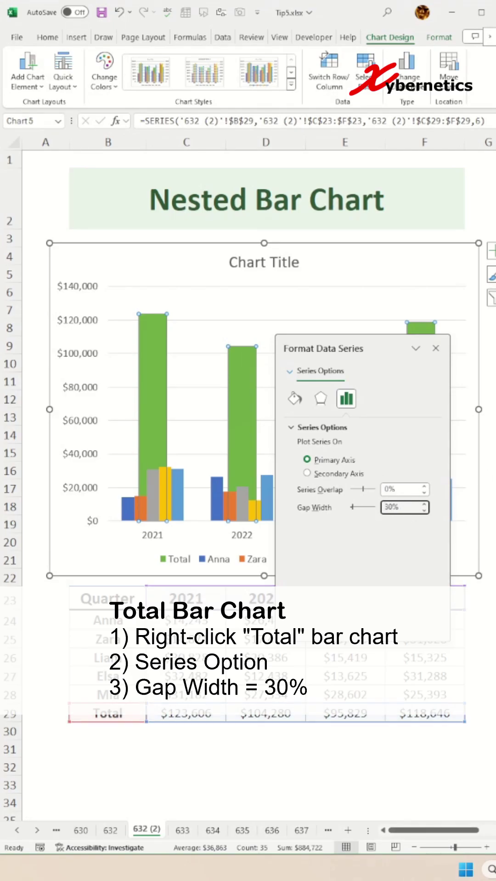
key("Return")
left_click_drag(418, 354, 320, 286)
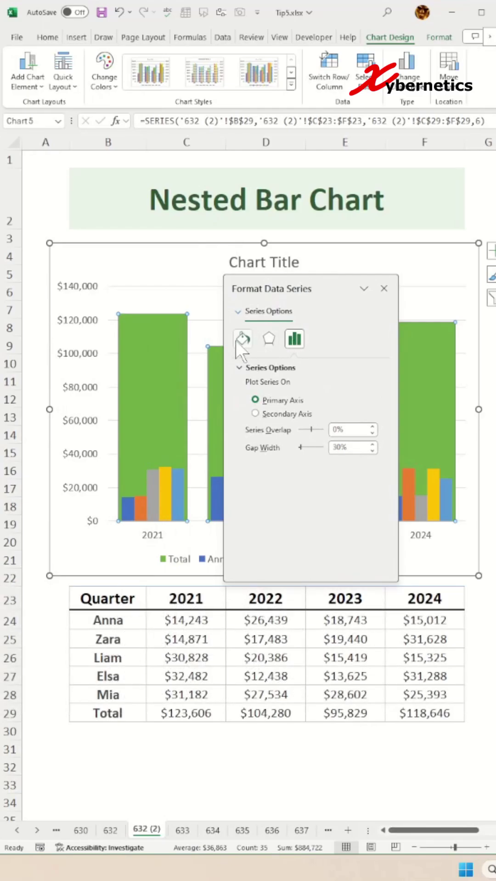
Give the Total columns a solid light green fill
left_click(238, 338)
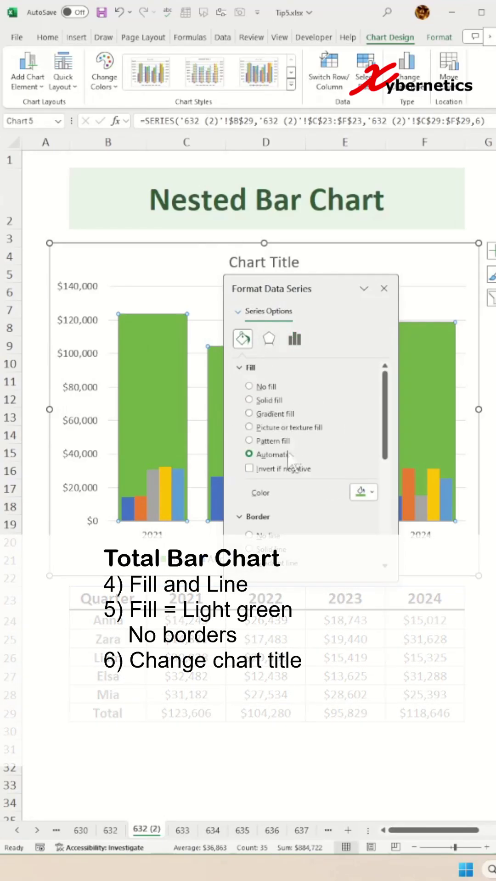
left_click(373, 496)
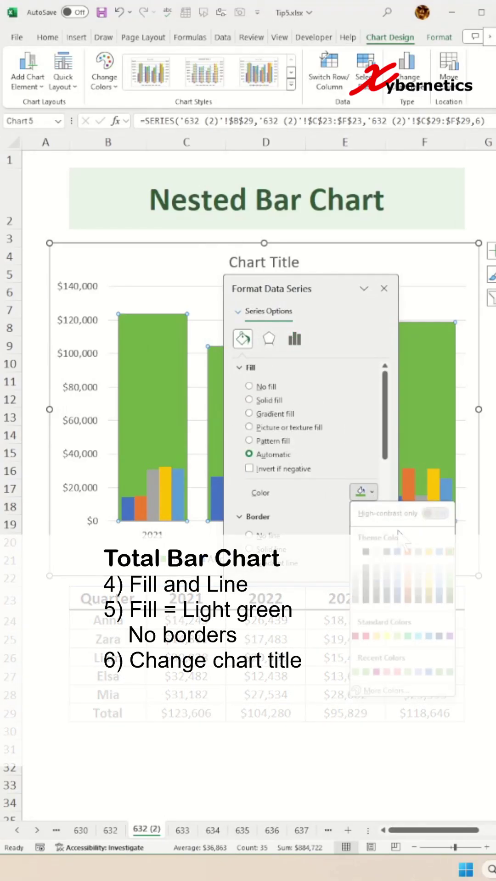
left_click(448, 584)
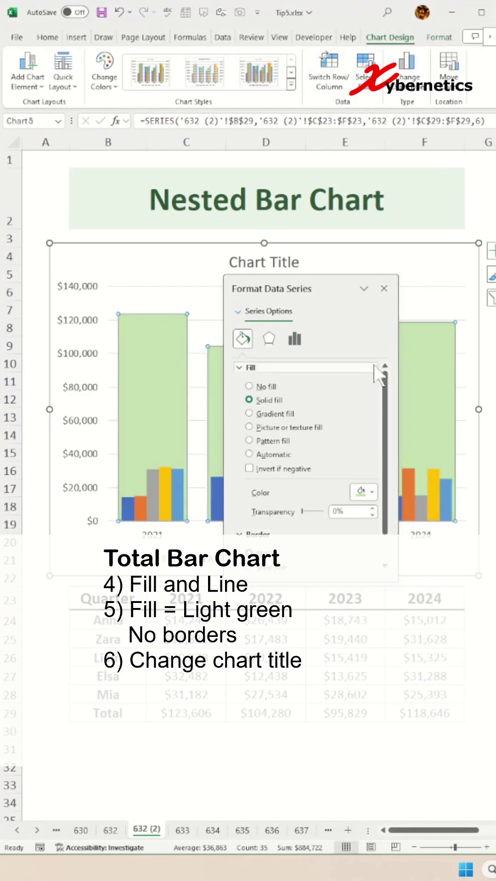
left_click(383, 289)
Retitle the chart 'Sales'
left_click(271, 266)
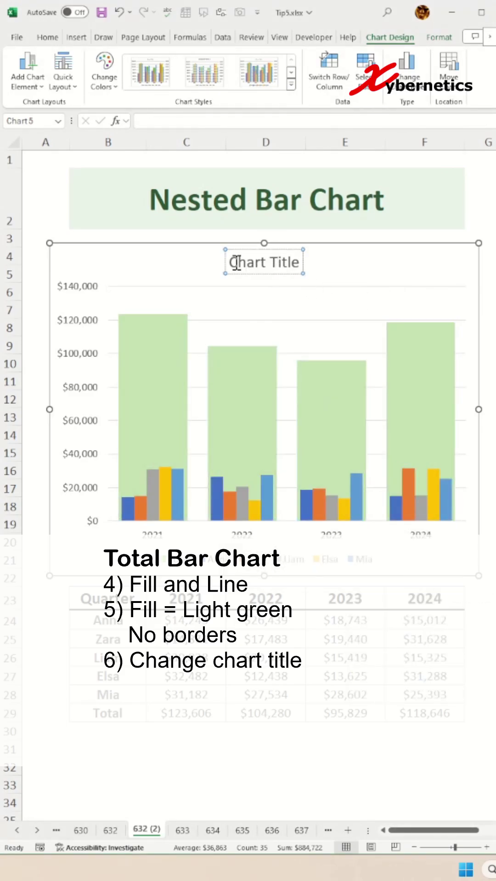
type("Sales")
left_click(479, 222)
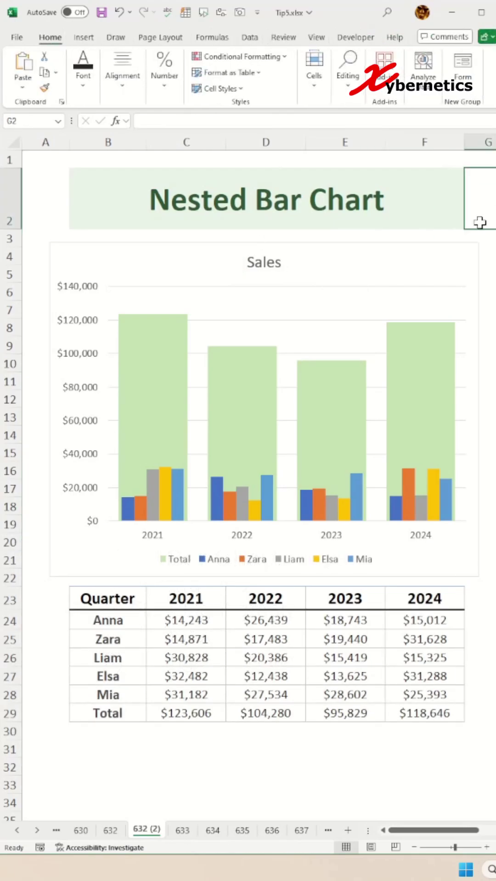